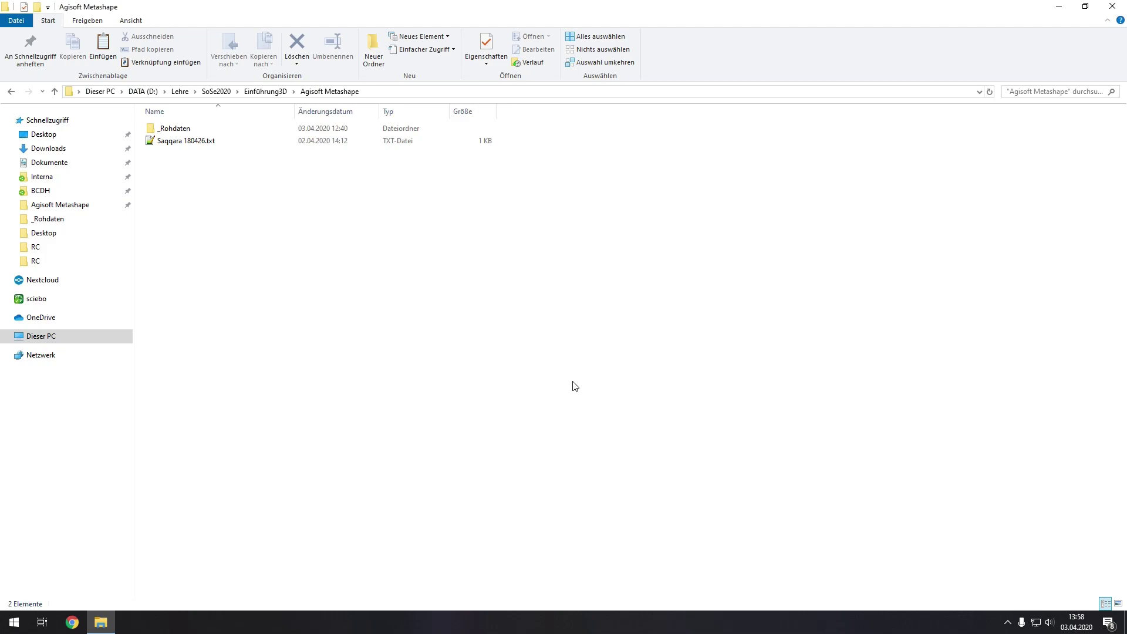
Launch Agisoft Metashape and set the interface theme to Classic in the preferences
click(14, 623)
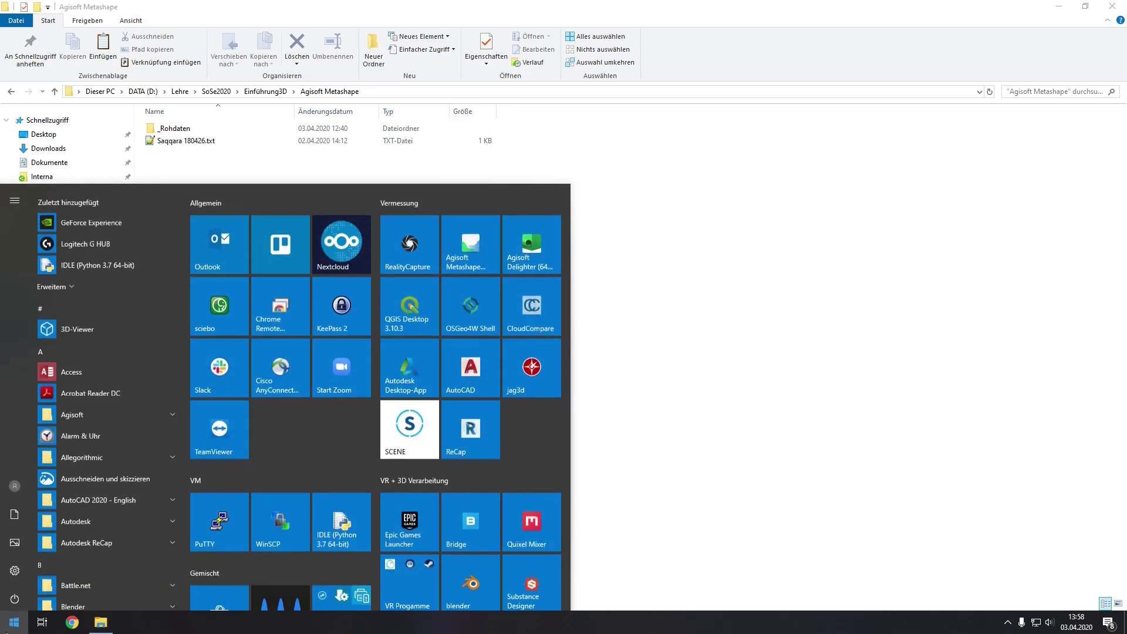
click(484, 250)
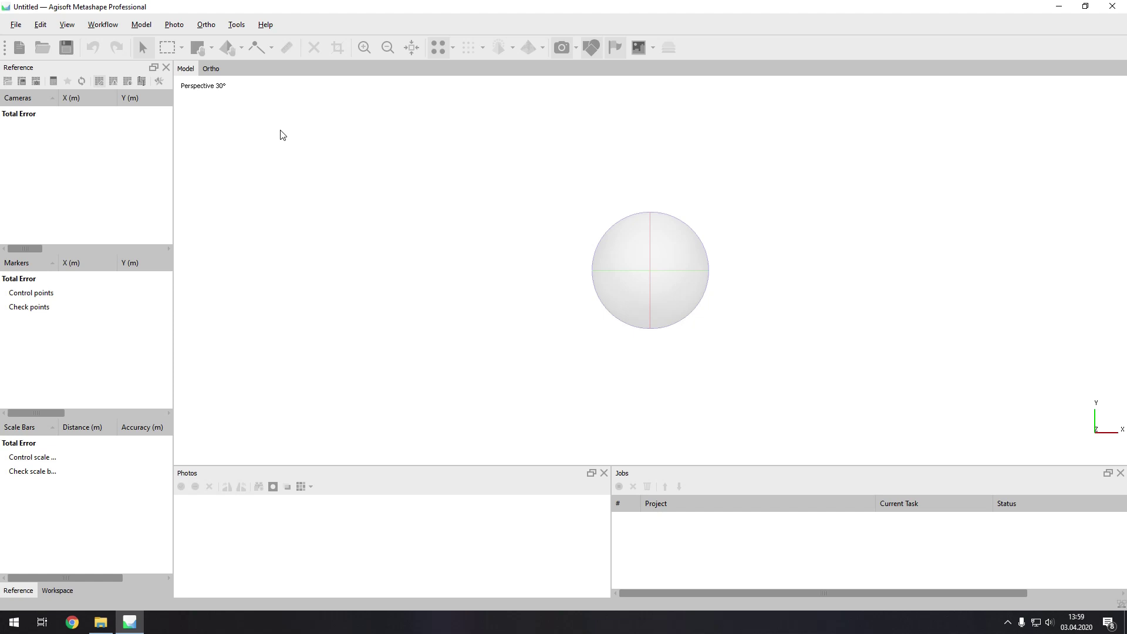
click(236, 24)
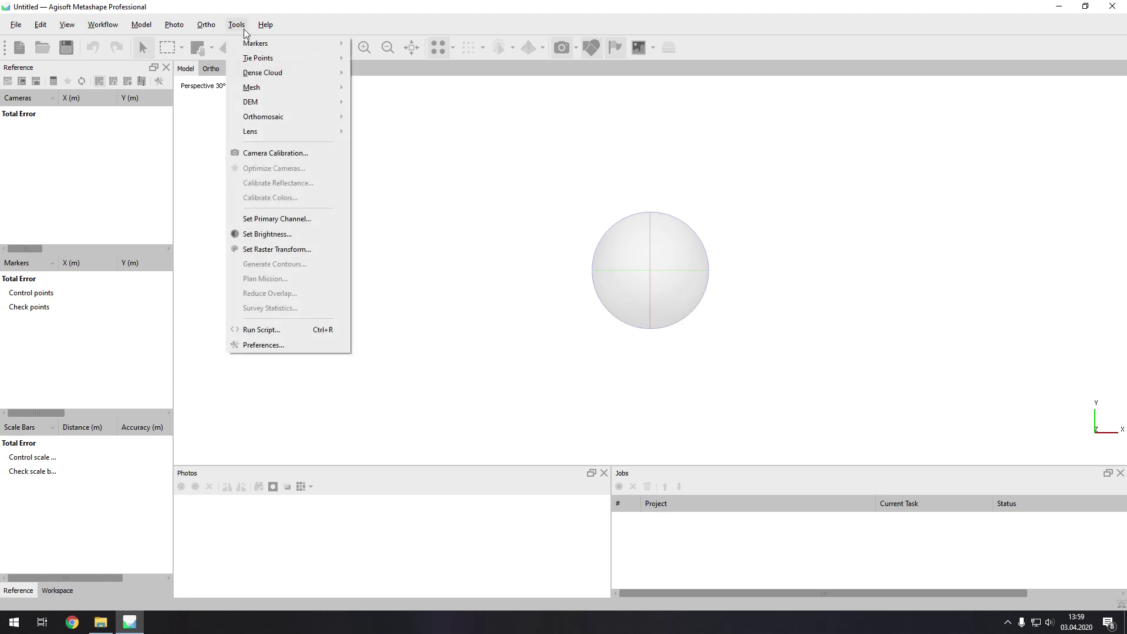
click(288, 346)
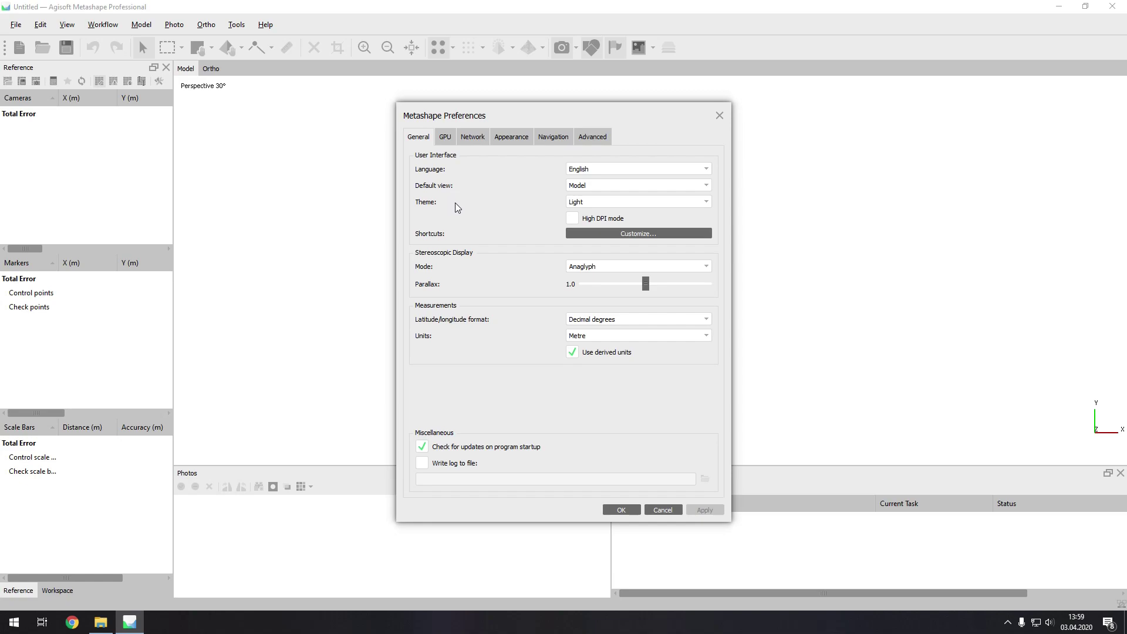
click(609, 205)
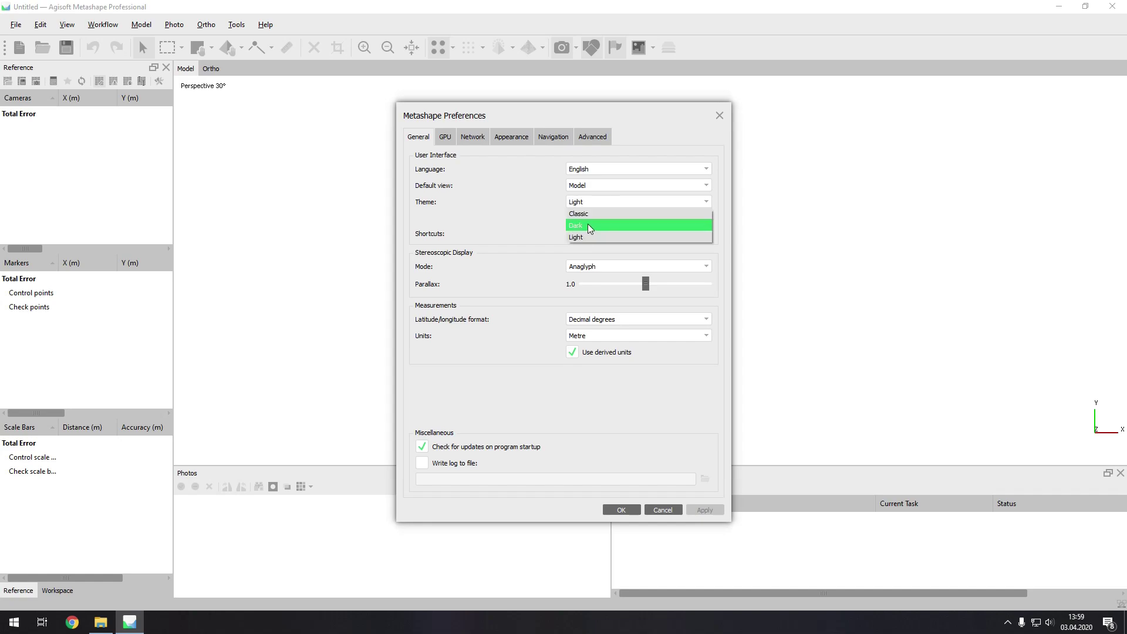
click(592, 214)
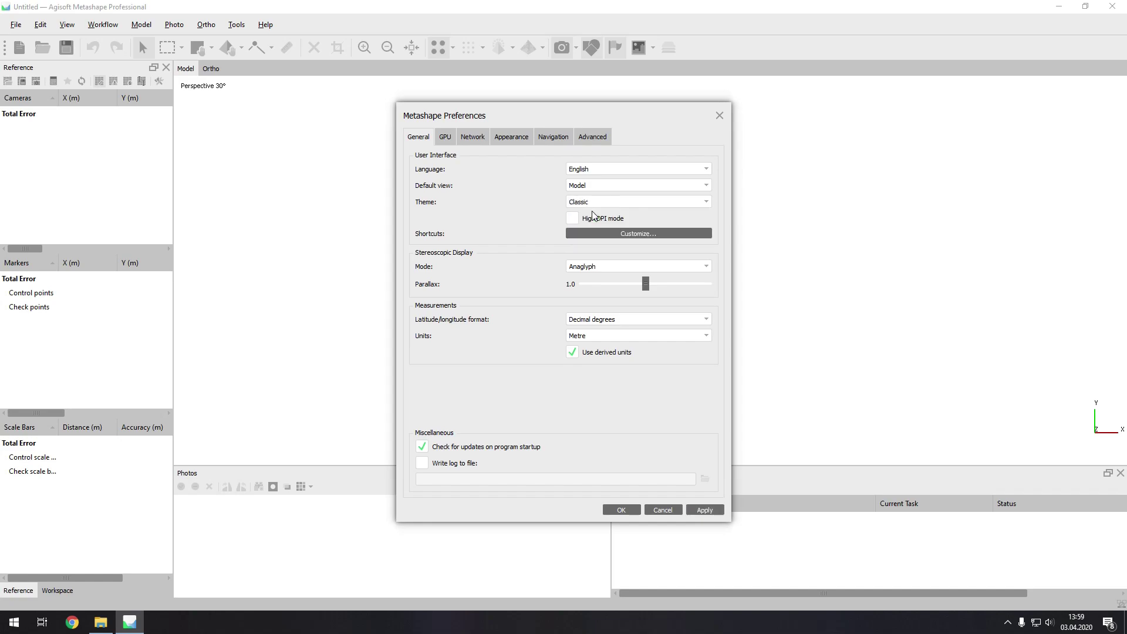
click(709, 513)
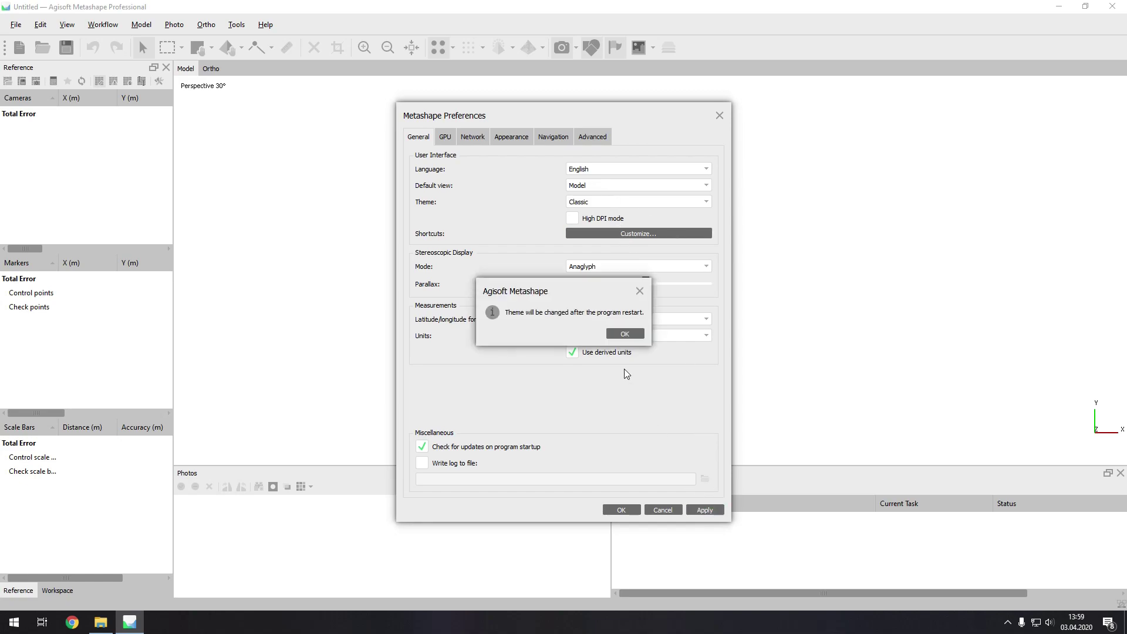
click(625, 334)
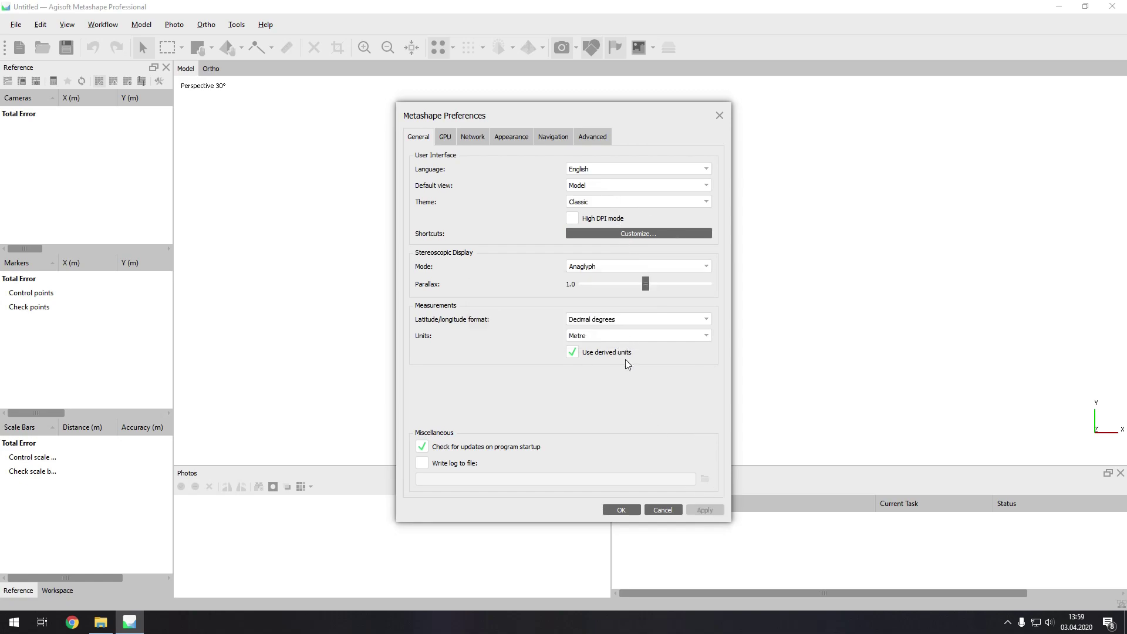
click(622, 509)
Close and restart Agisoft Metashape so the new theme takes effect
click(1112, 6)
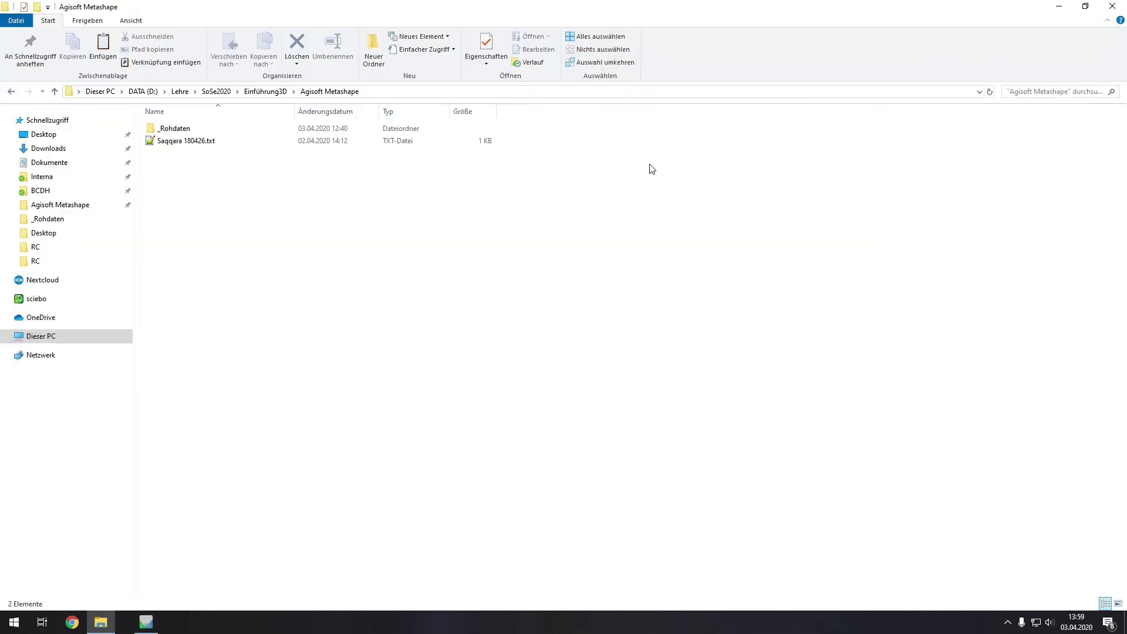
key(super)
click(477, 255)
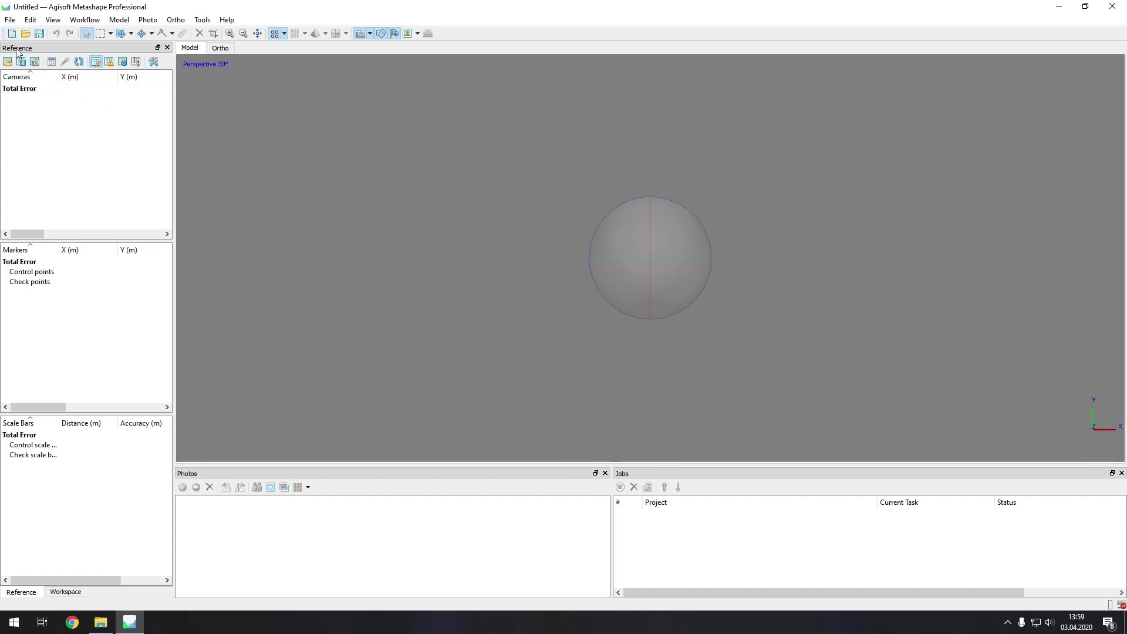
Dock the Reference pane below the model view, the Photos pane to its right and the Workspace pane to its left
drag(19, 50, 951, 548)
drag(199, 432, 1115, 173)
drag(45, 49, 857, 446)
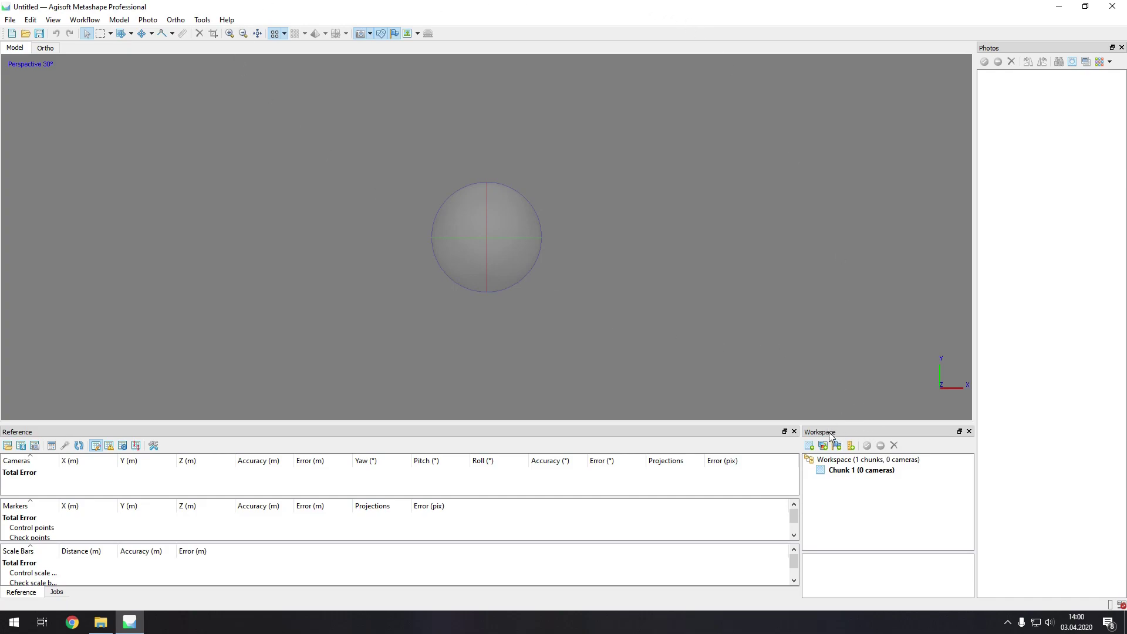
drag(829, 432, 10, 241)
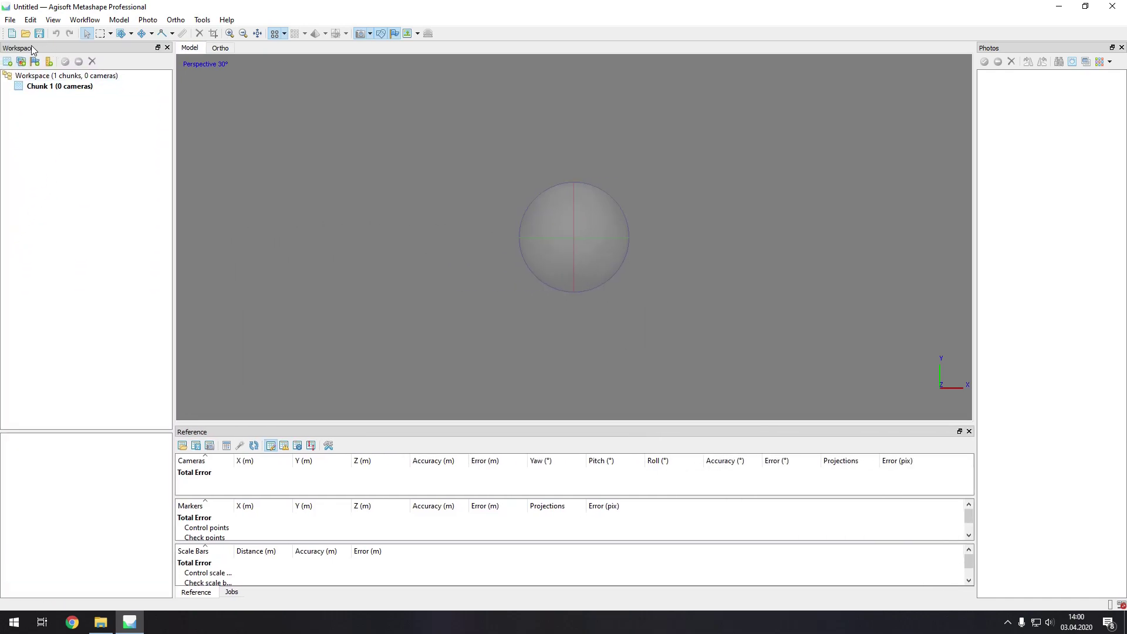
Redock the Reference pane to the right of the model view and widen it
click(53, 23)
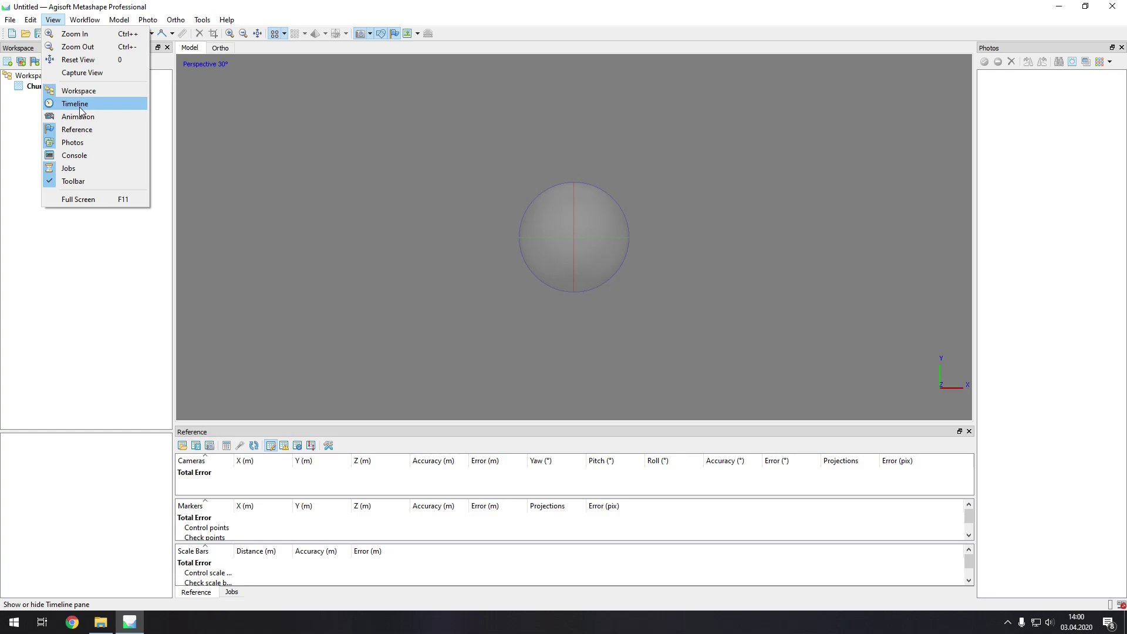
click(51, 21)
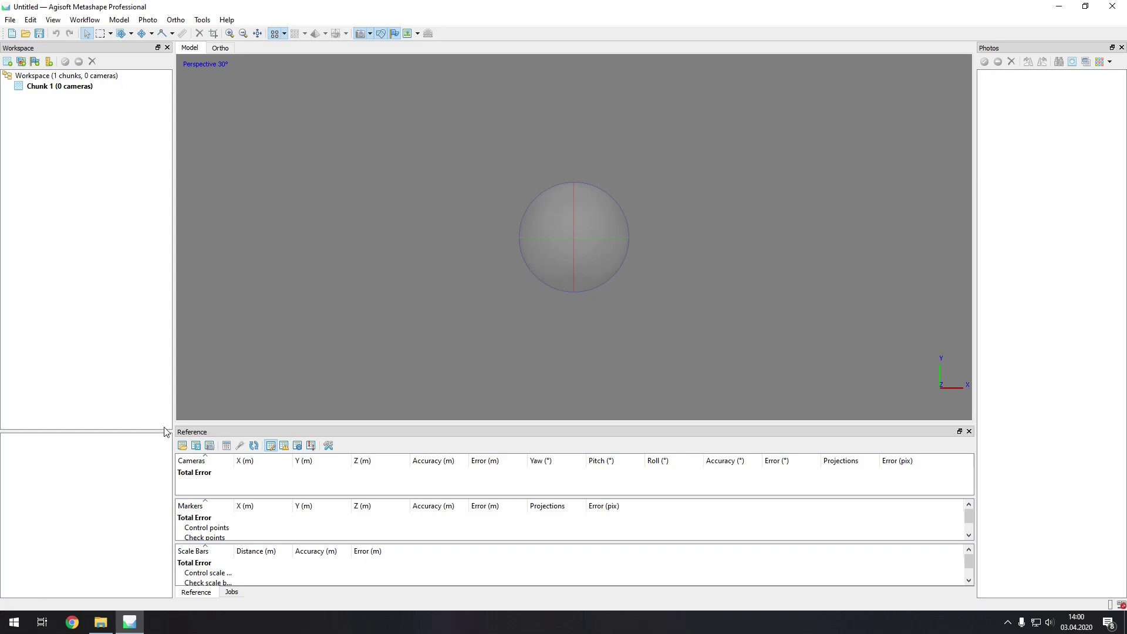
drag(203, 432, 1037, 273)
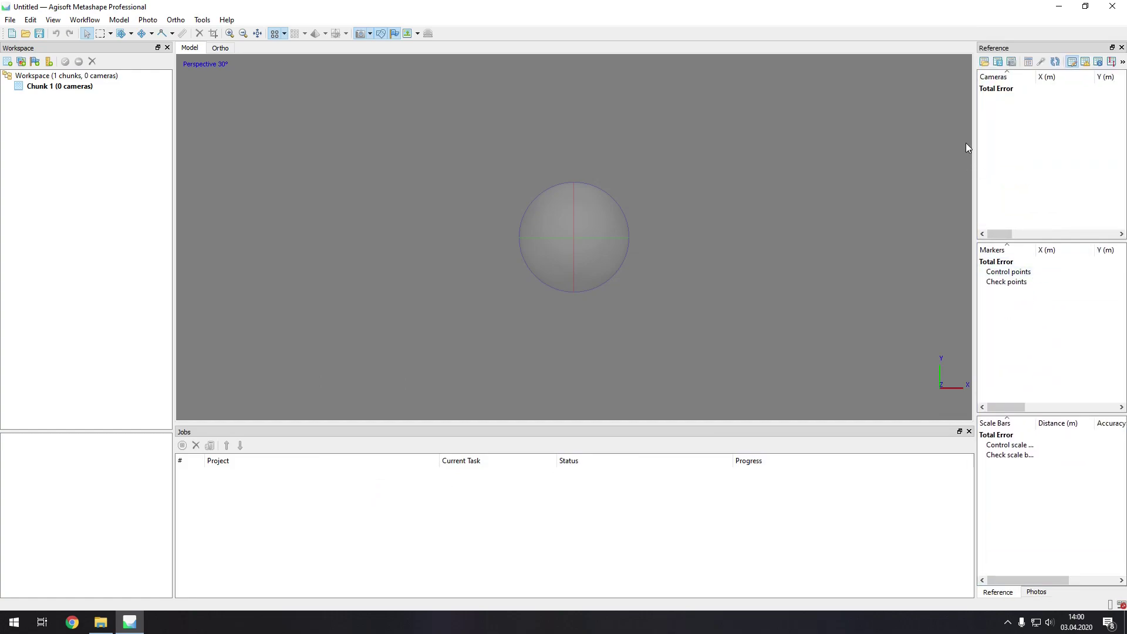
drag(975, 134, 888, 134)
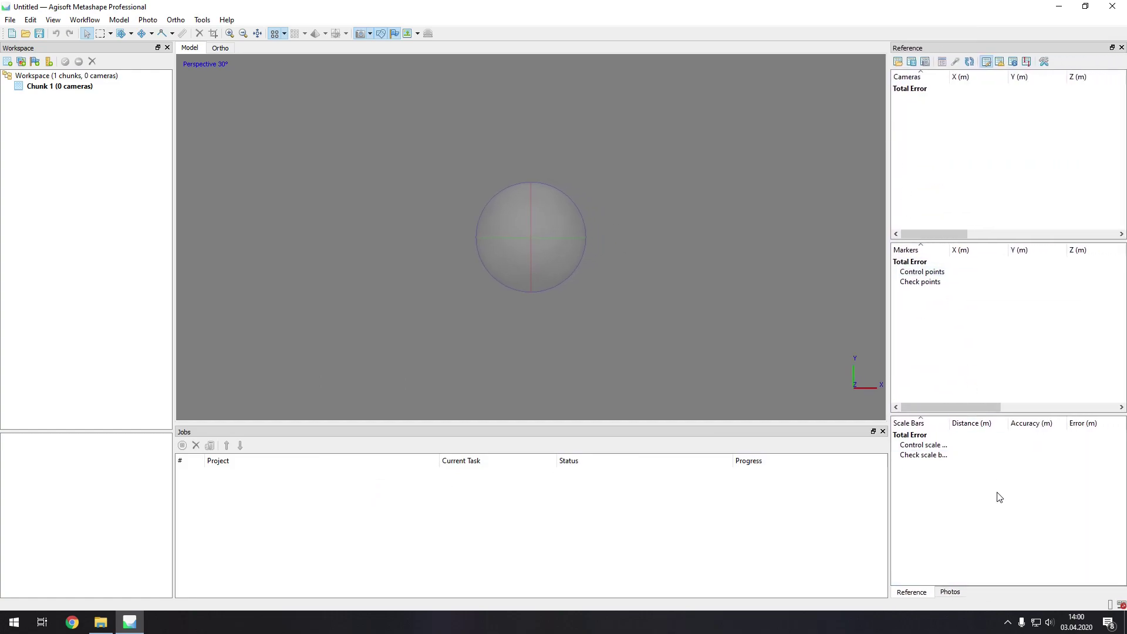
Move the Photos pane below the model view and close the Jobs pane
click(951, 593)
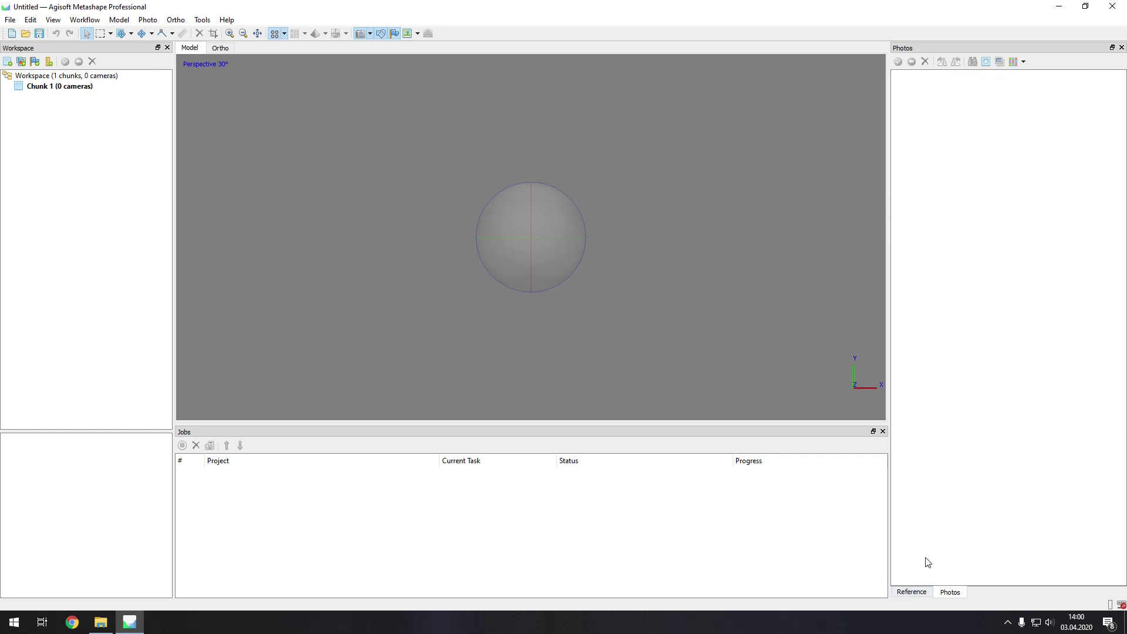
drag(914, 50, 263, 520)
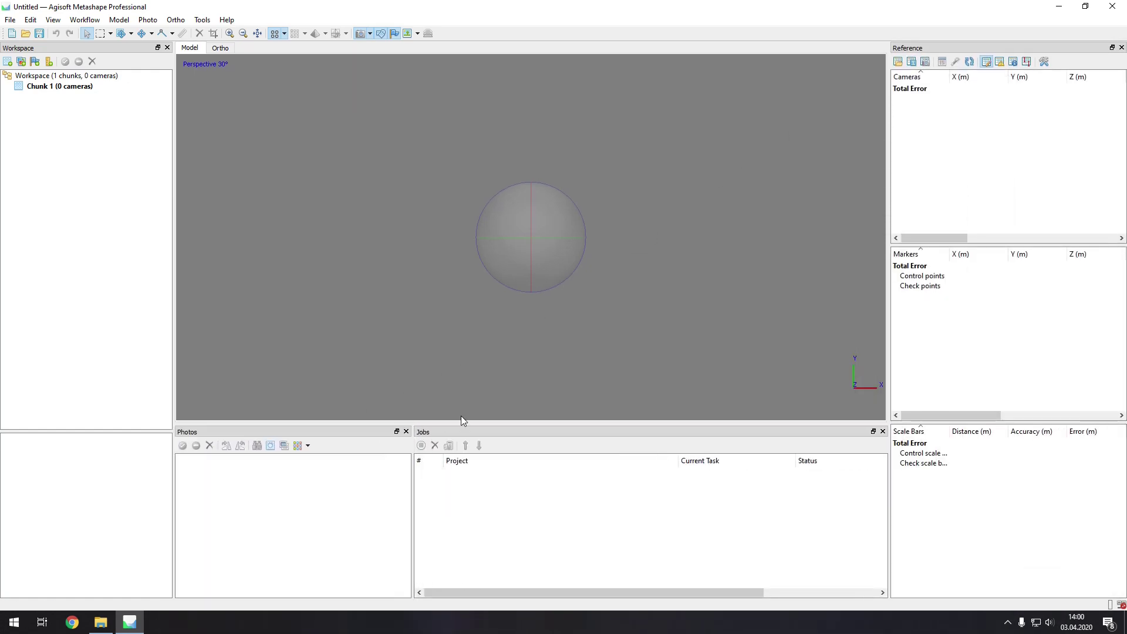
click(882, 431)
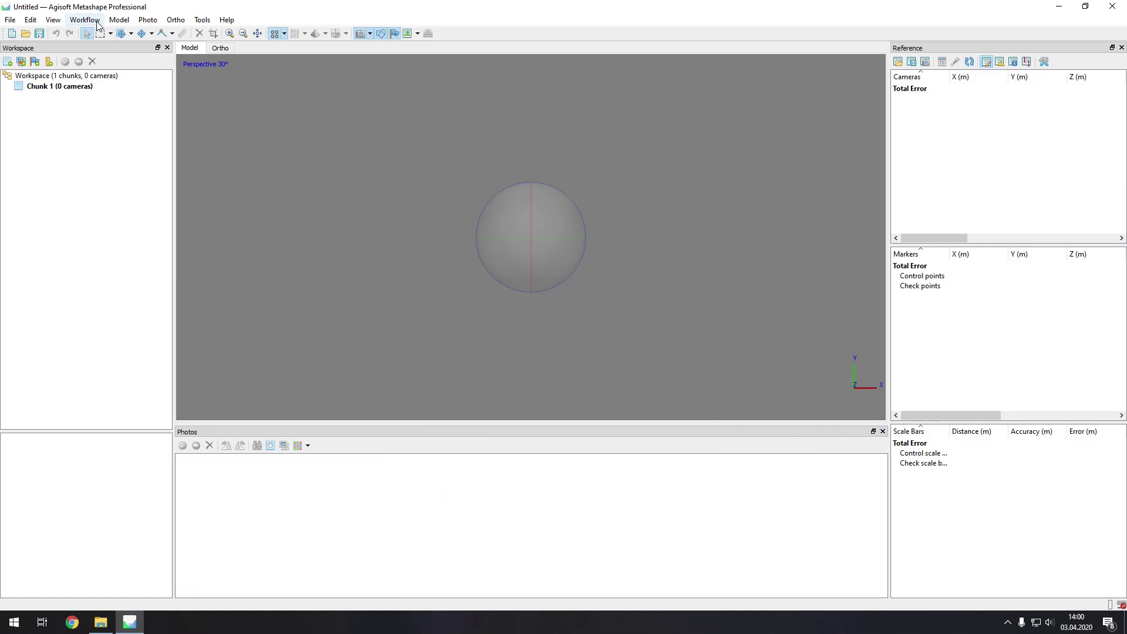
Show the Console pane beneath the Workspace pane and resize the panes around the model view
click(56, 19)
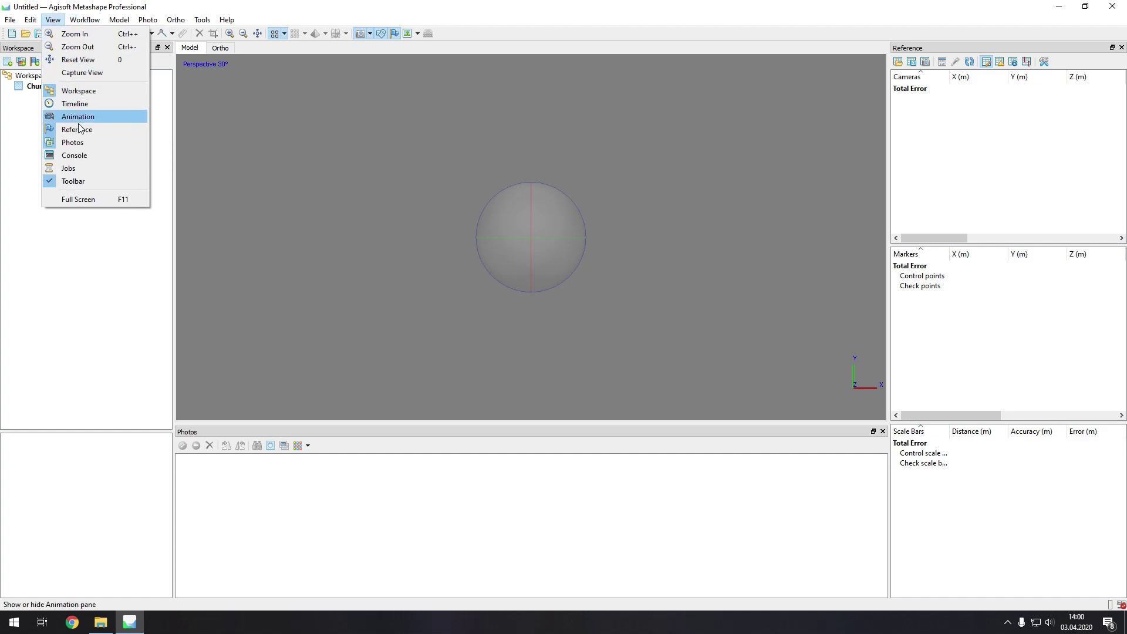
click(86, 156)
drag(174, 469, 197, 471)
drag(10, 412, 67, 505)
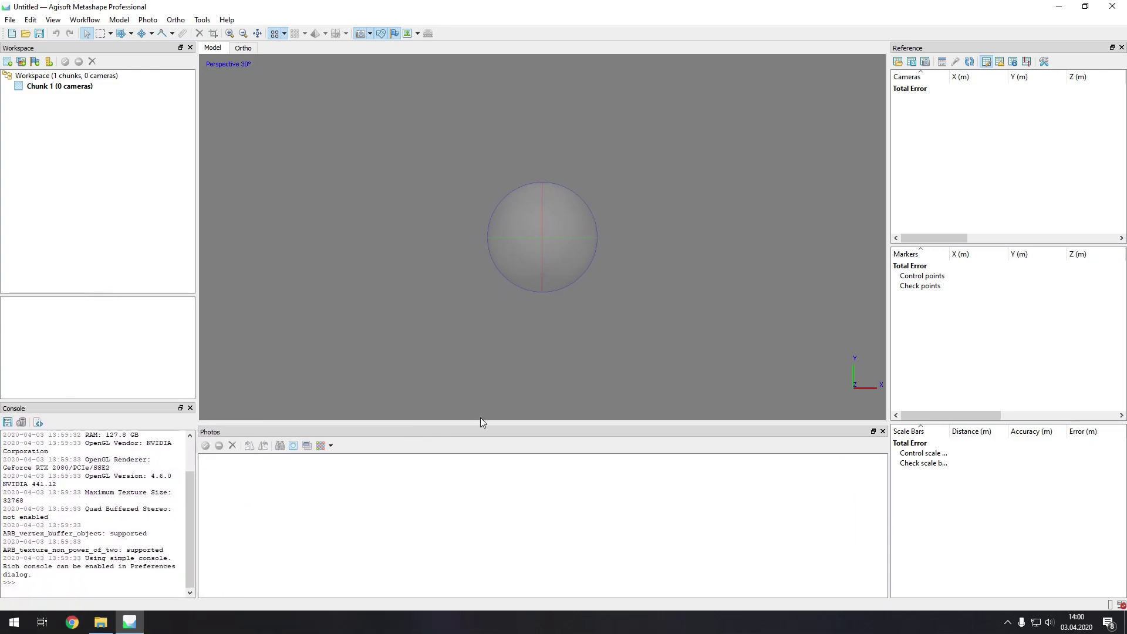
drag(482, 421, 483, 433)
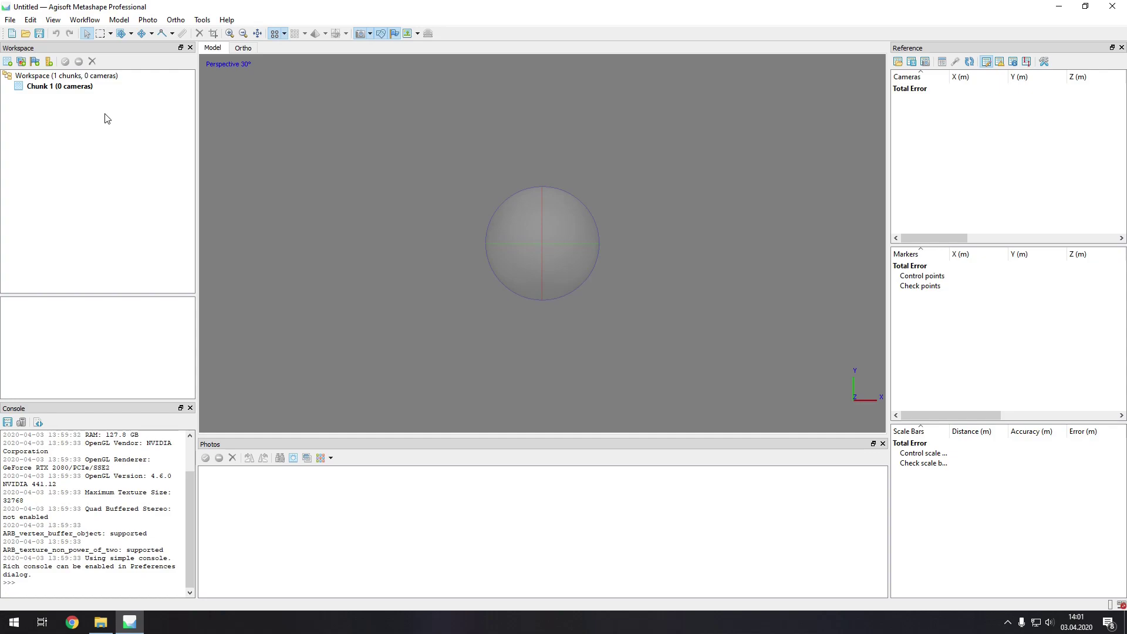
Duplicate Chunk 1 in the workspace
click(65, 88)
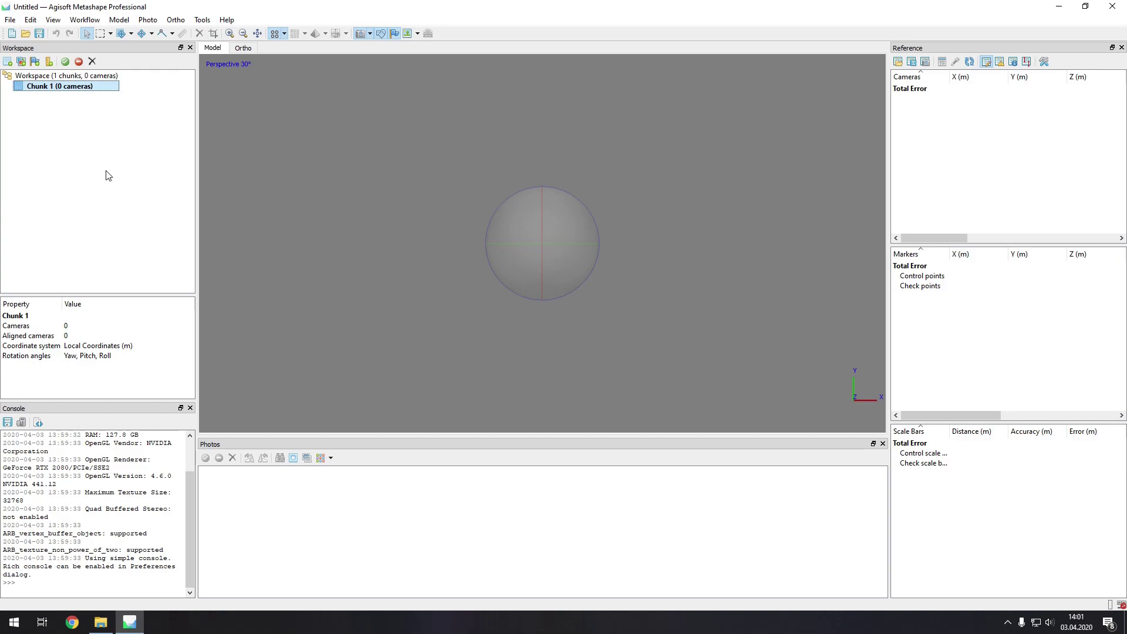
right_click(94, 89)
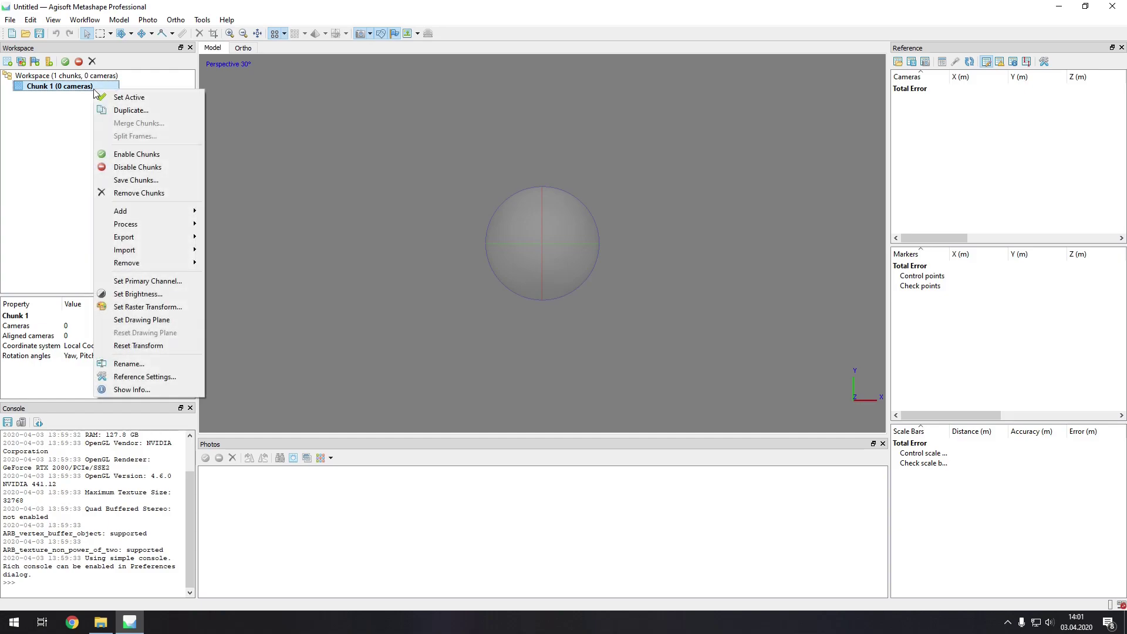
click(125, 110)
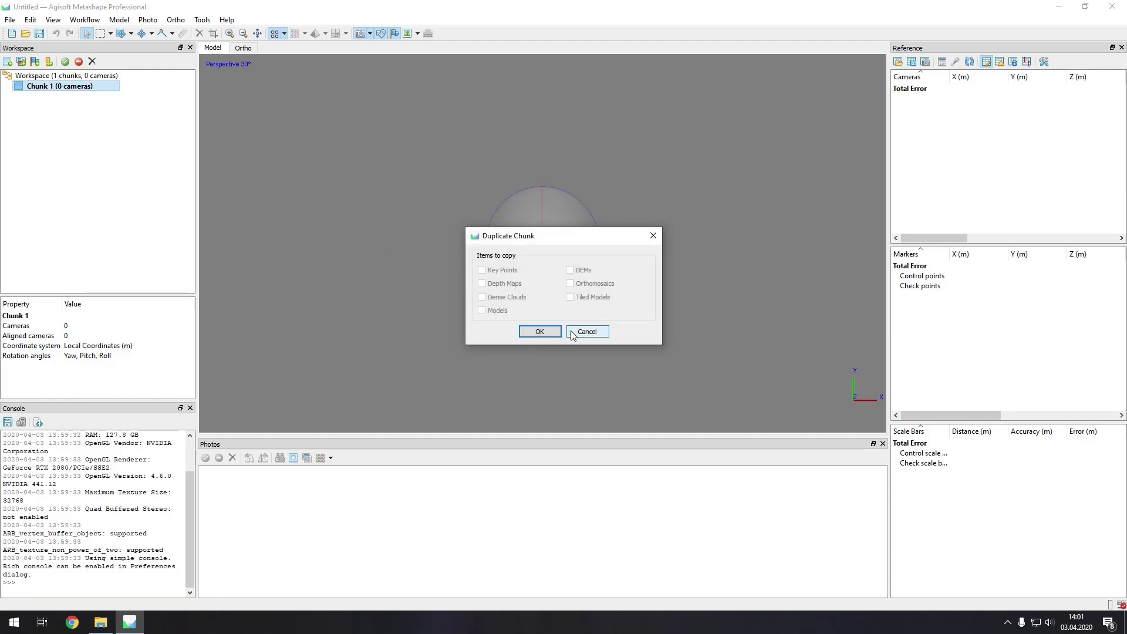
click(540, 332)
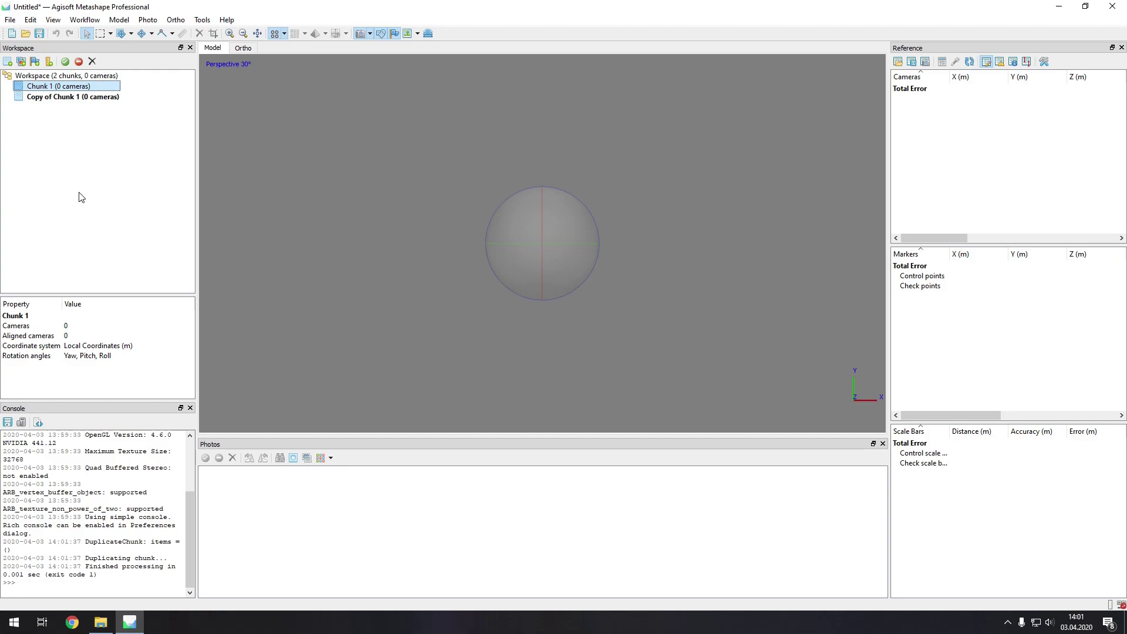
Remove the copy of Chunk 1 from the workspace
click(101, 97)
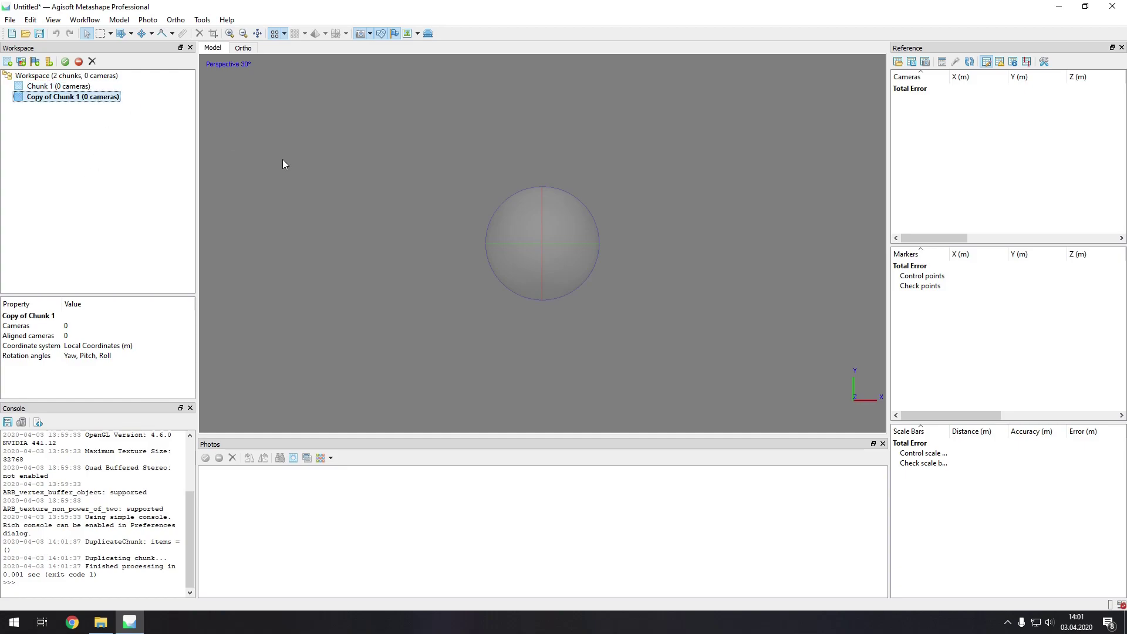
right_click(87, 101)
click(159, 196)
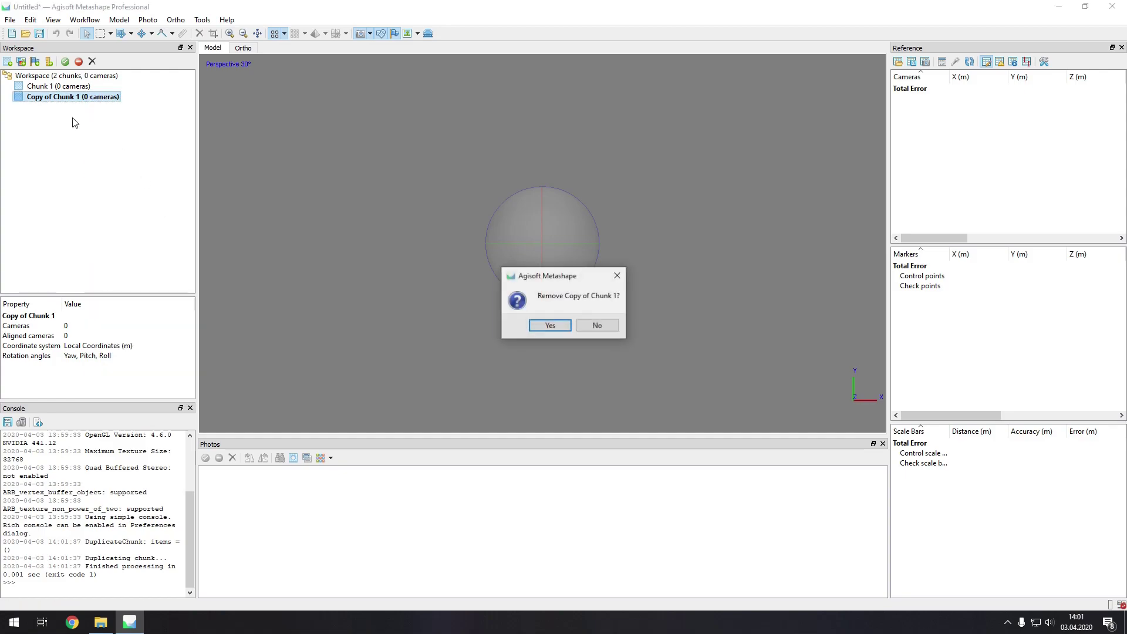
click(551, 326)
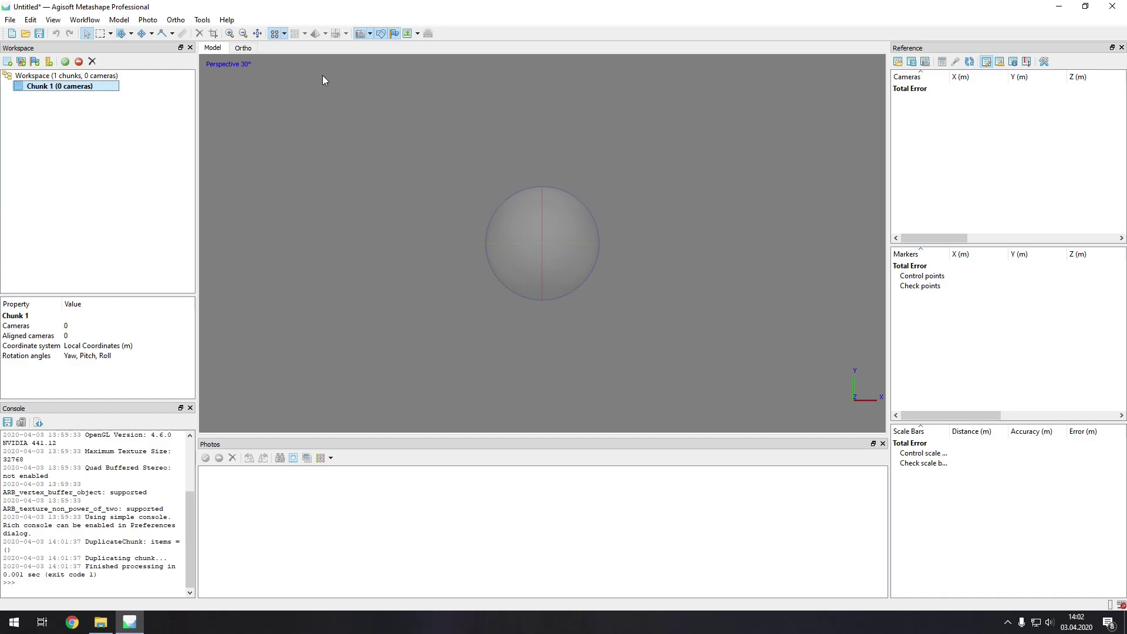
Examine the General, GPU, Network, Appearance, Navigation and Advanced settings in the Metashape preferences
click(202, 19)
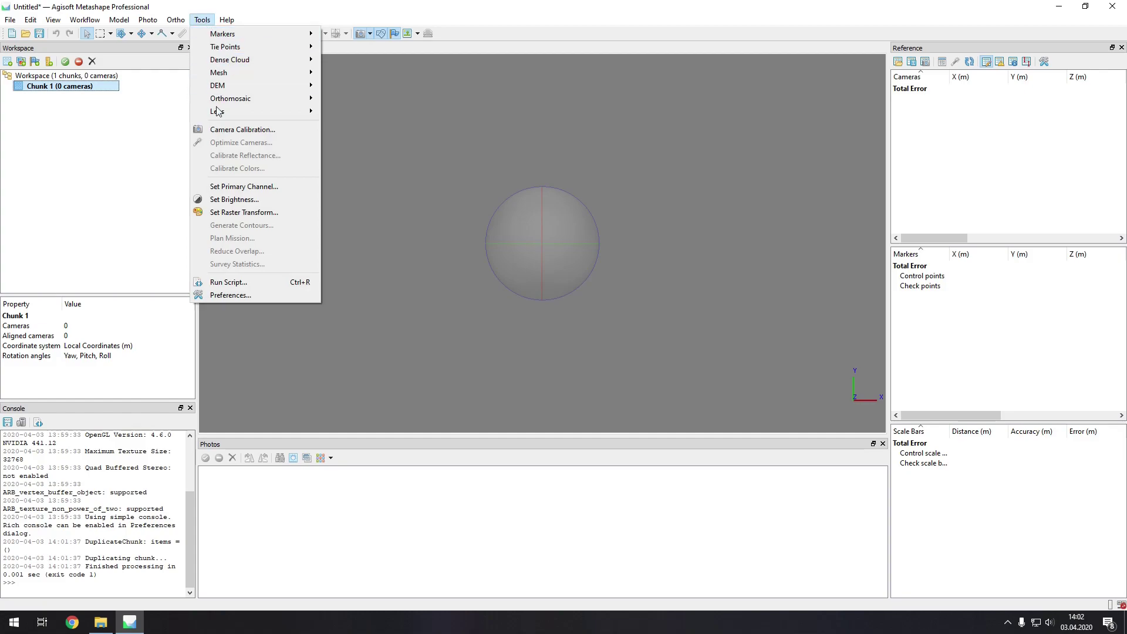
click(233, 295)
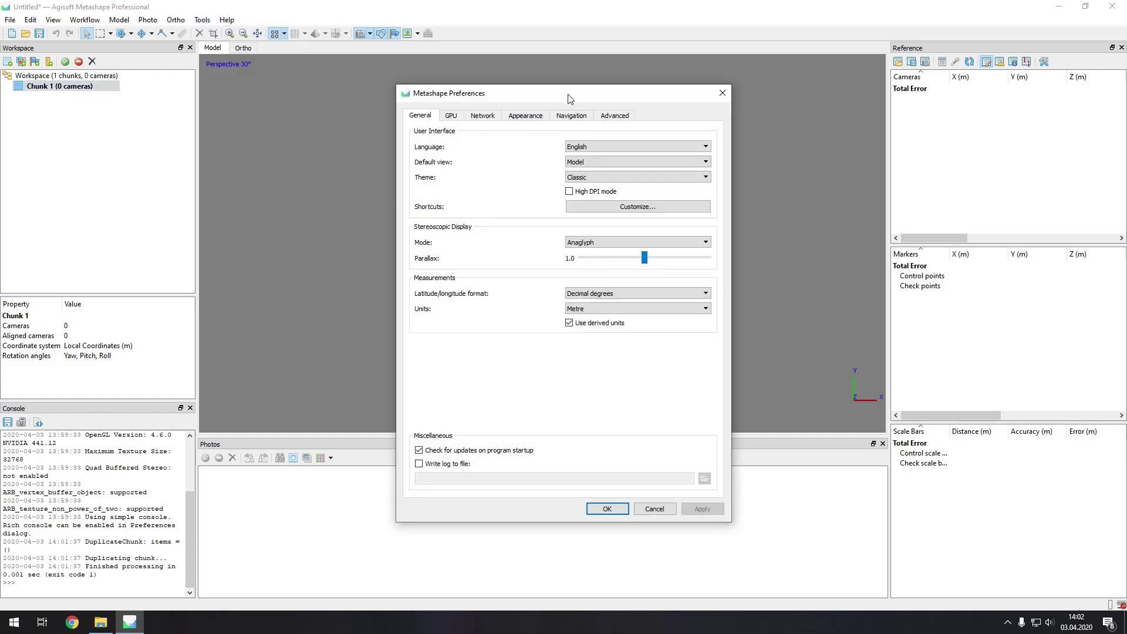
drag(567, 99, 538, 120)
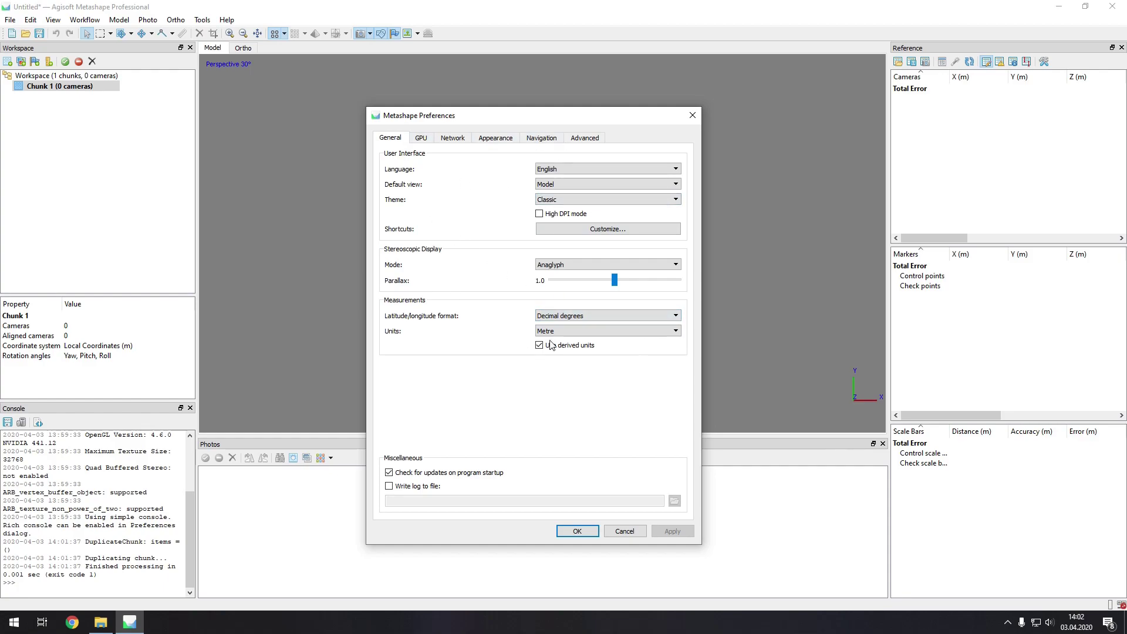
click(421, 138)
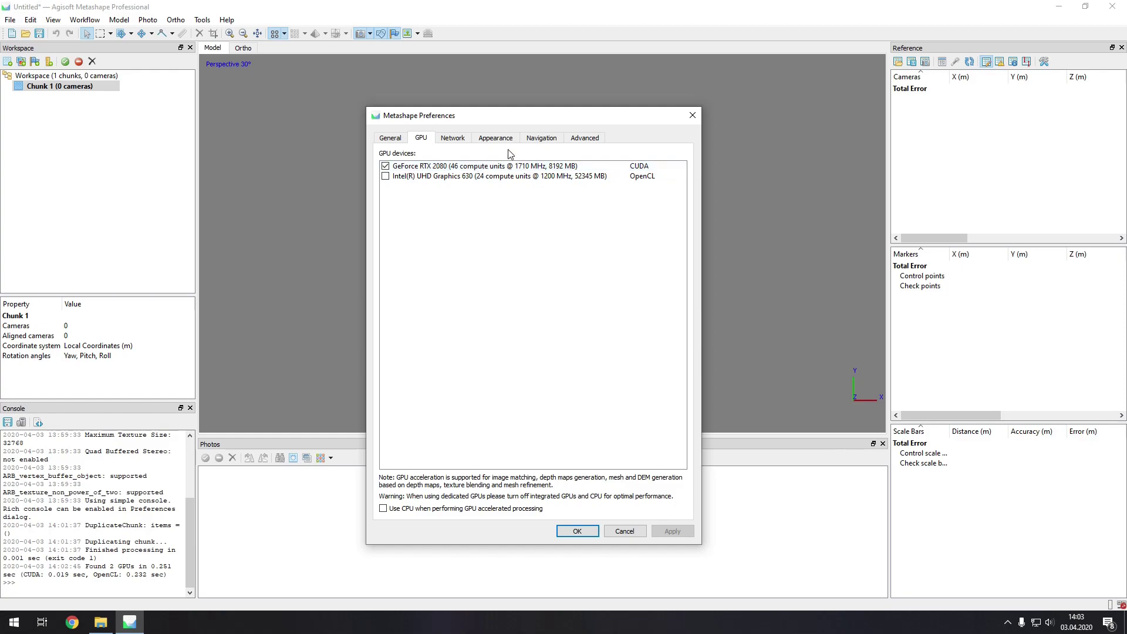
click(452, 138)
click(485, 140)
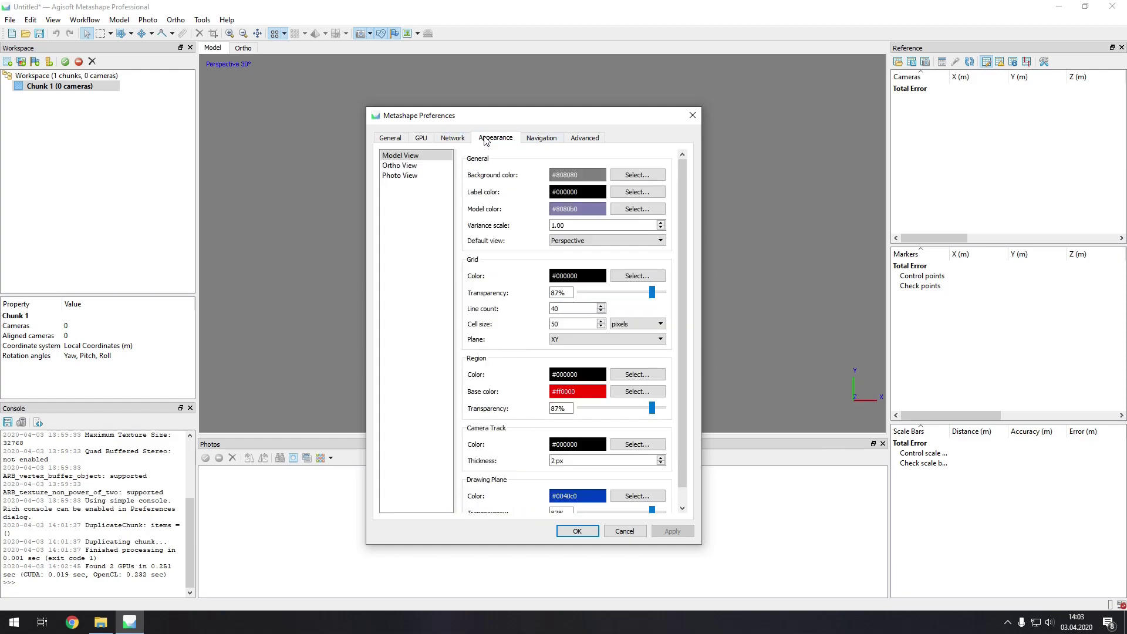
click(534, 140)
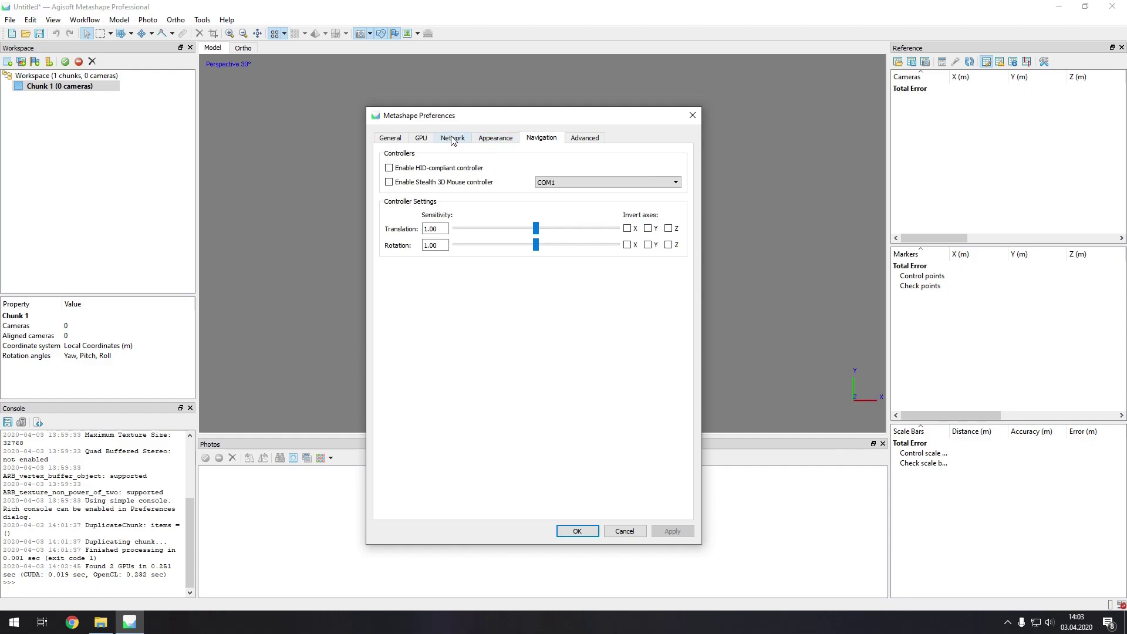
click(492, 139)
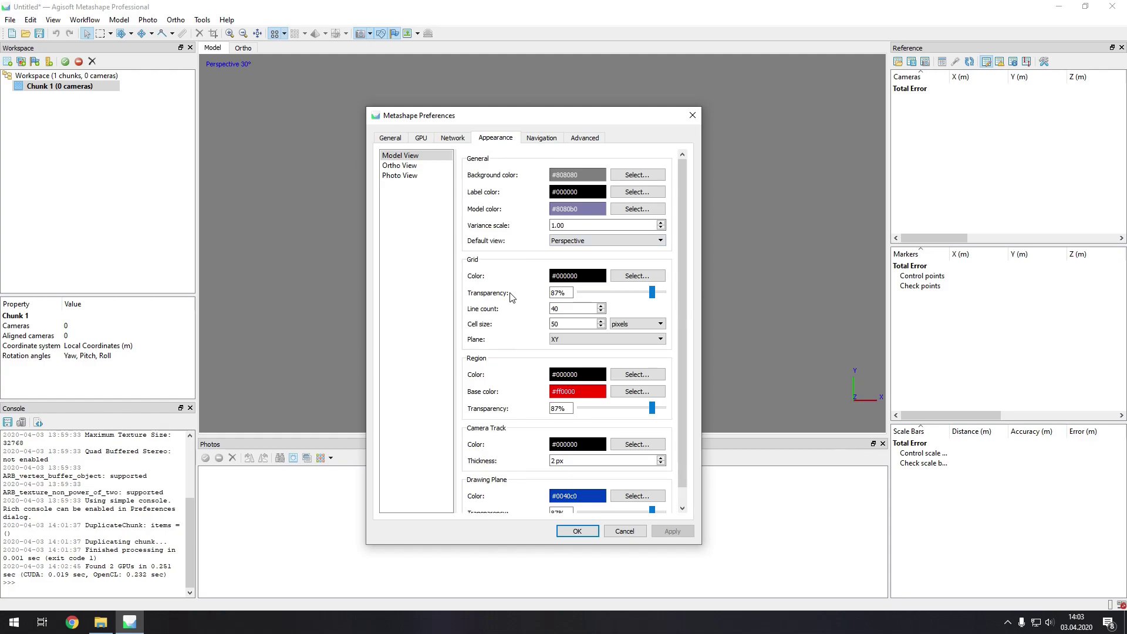
click(590, 141)
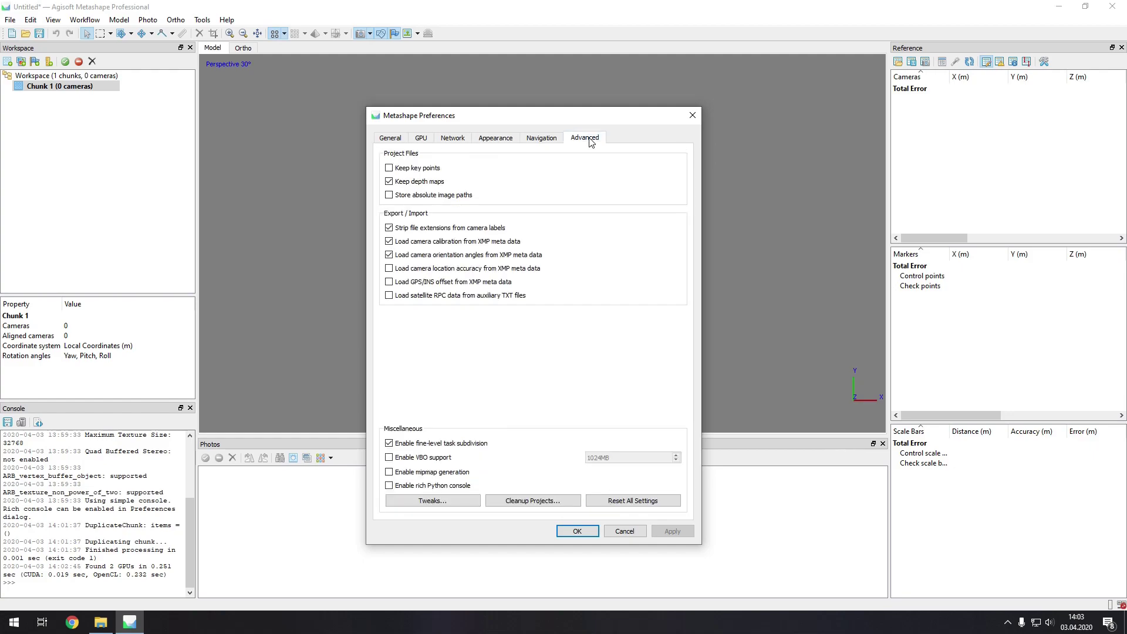